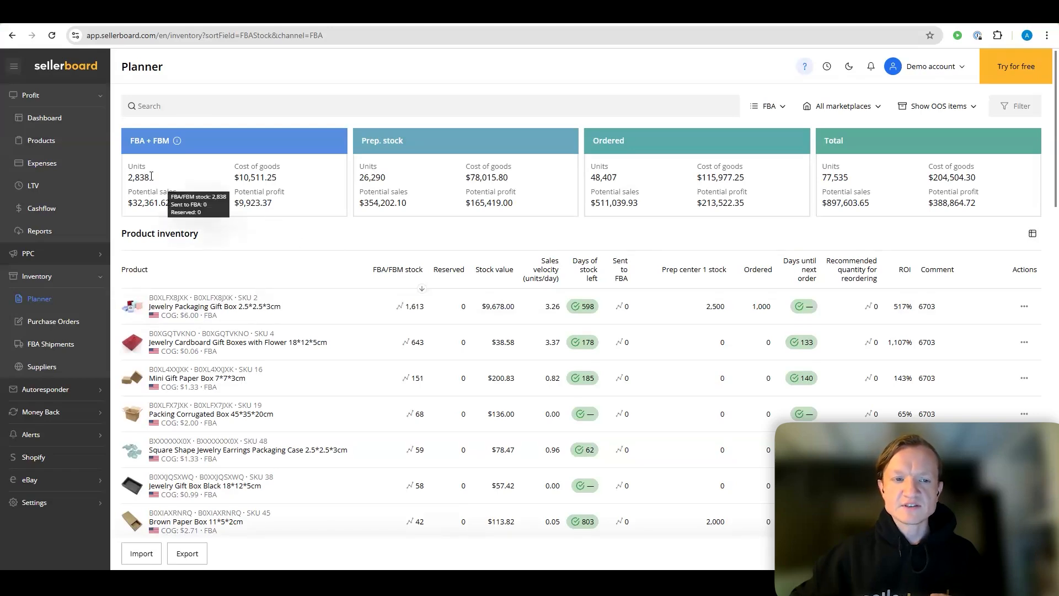
Step: Examine the FBA + FBM unit breakdown in the stock summary and look through the product inventory list
{"action": "mouse_move", "coordinate": [254, 173]}
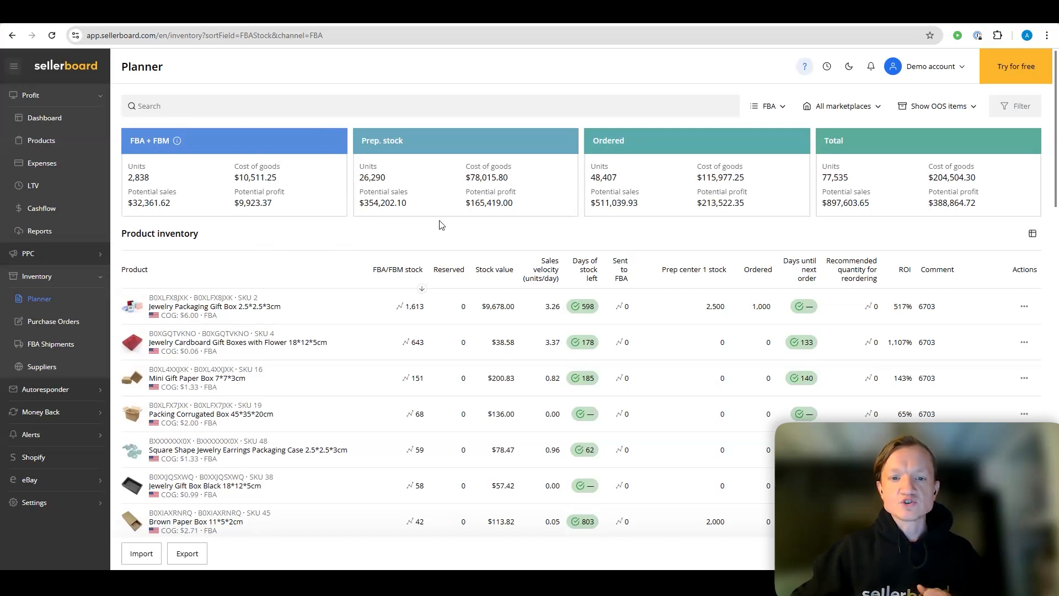
{"action": "scroll", "coordinate": [439, 225], "scroll_direction": "down", "scroll_amount": 2}
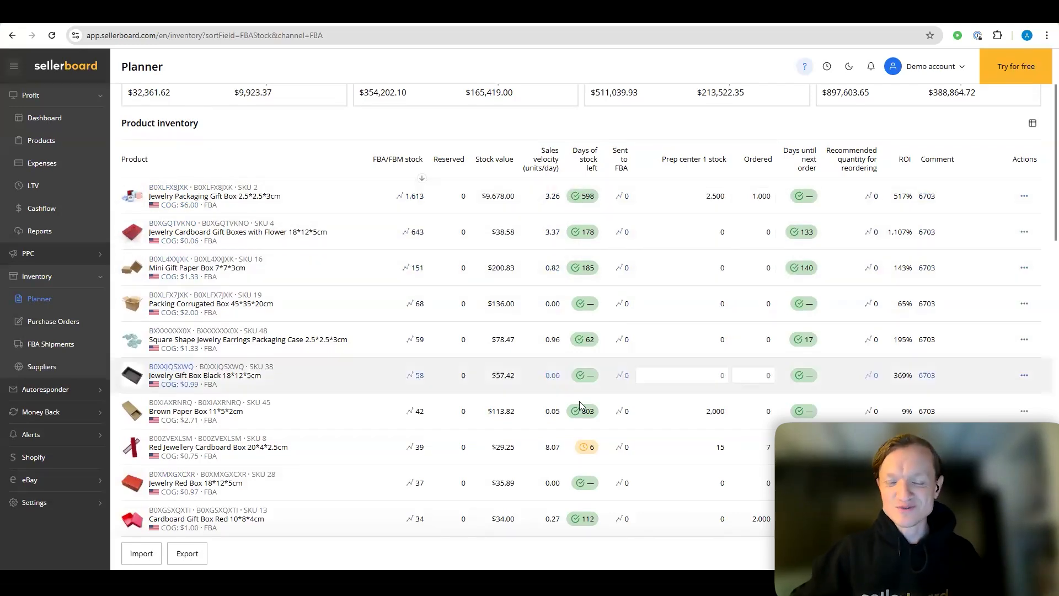
{"action": "scroll", "coordinate": [607, 419], "scroll_direction": "down", "scroll_amount": 2}
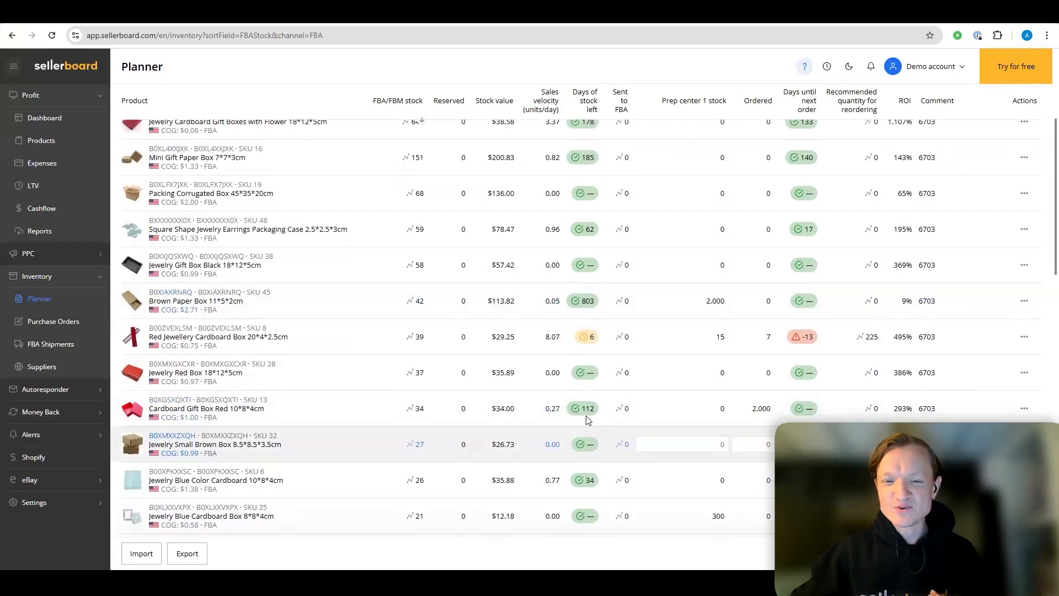
{"action": "scroll", "coordinate": [593, 424], "scroll_direction": "up", "scroll_amount": 4}
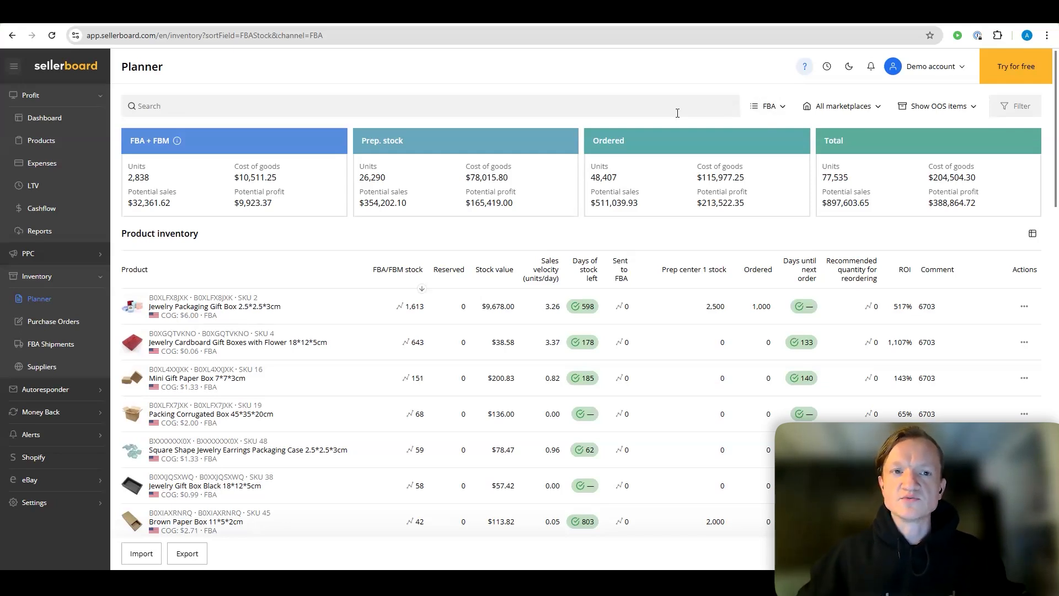
Step: Review the available choices for the product search, fulfilment channel, marketplace and out-of-stock filters without changing any of them
{"action": "left_click", "coordinate": [647, 101]}
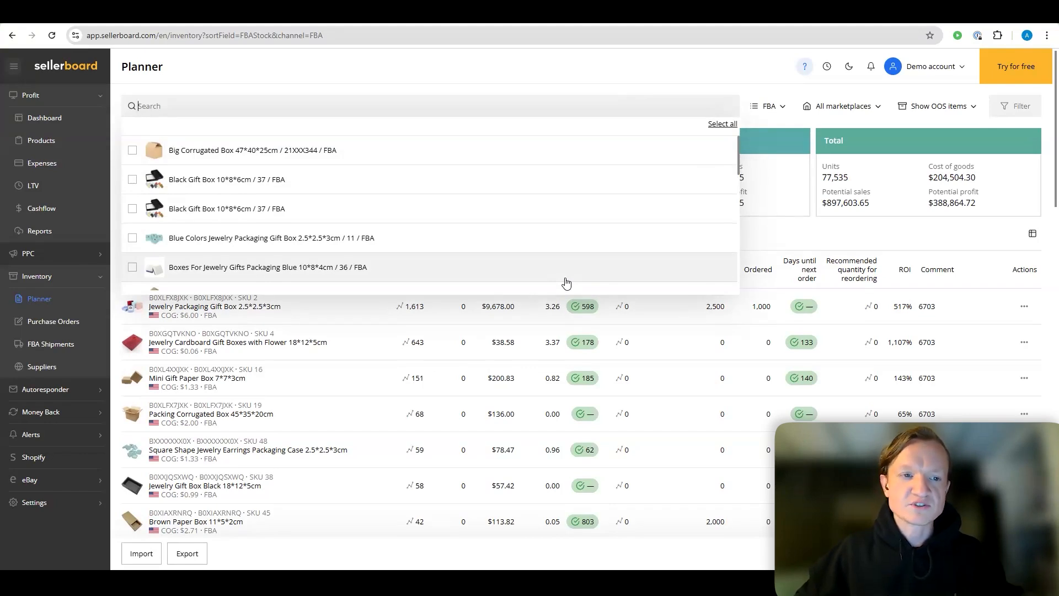
{"action": "left_click", "coordinate": [789, 109]}
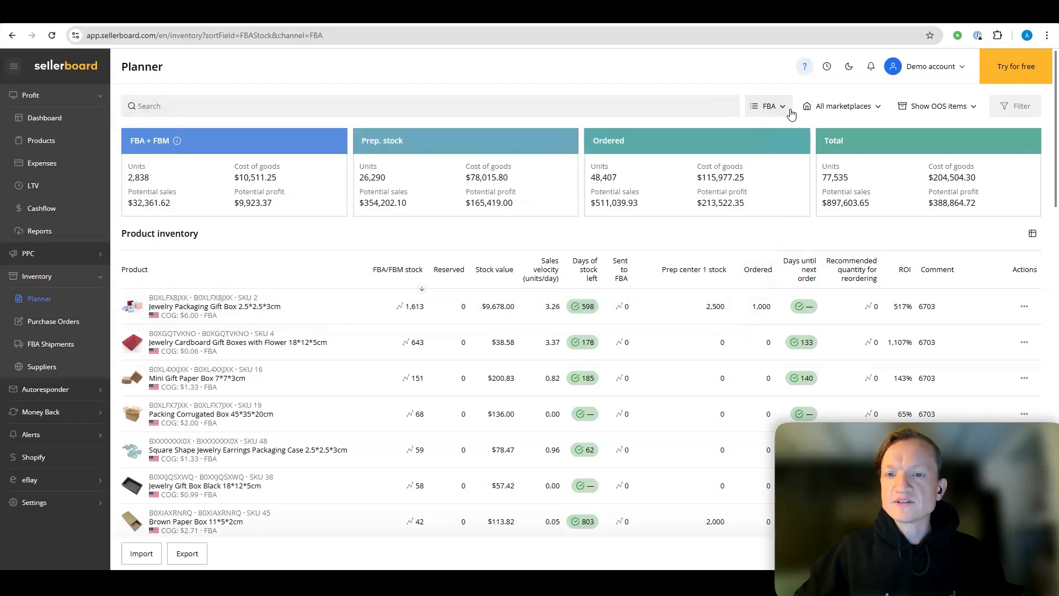
{"action": "left_click", "coordinate": [788, 109]}
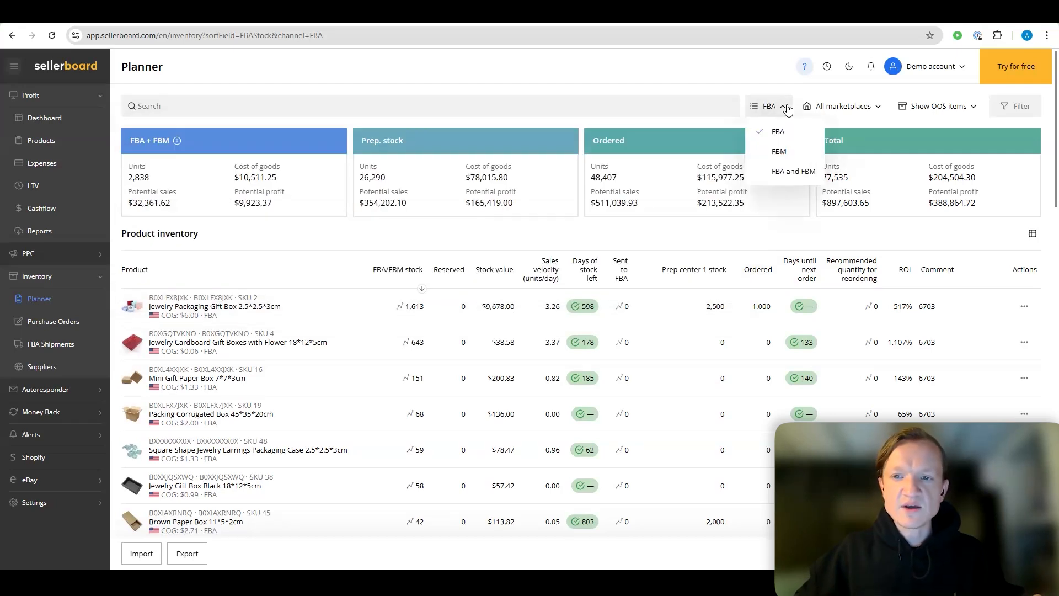
{"action": "left_click", "coordinate": [877, 106]}
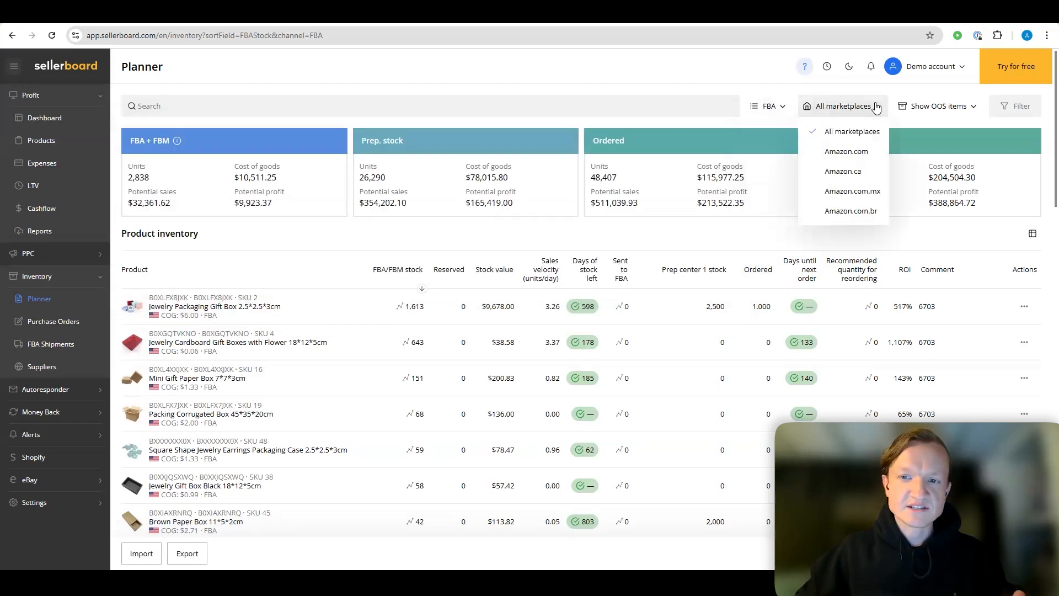
{"action": "left_click", "coordinate": [975, 107]}
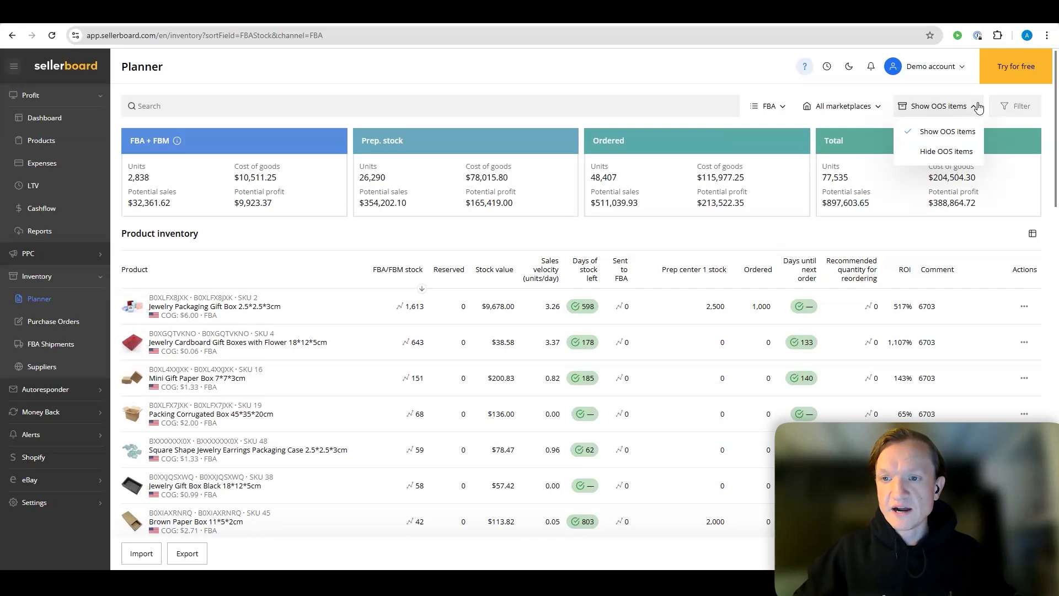
{"action": "left_click", "coordinate": [753, 91]}
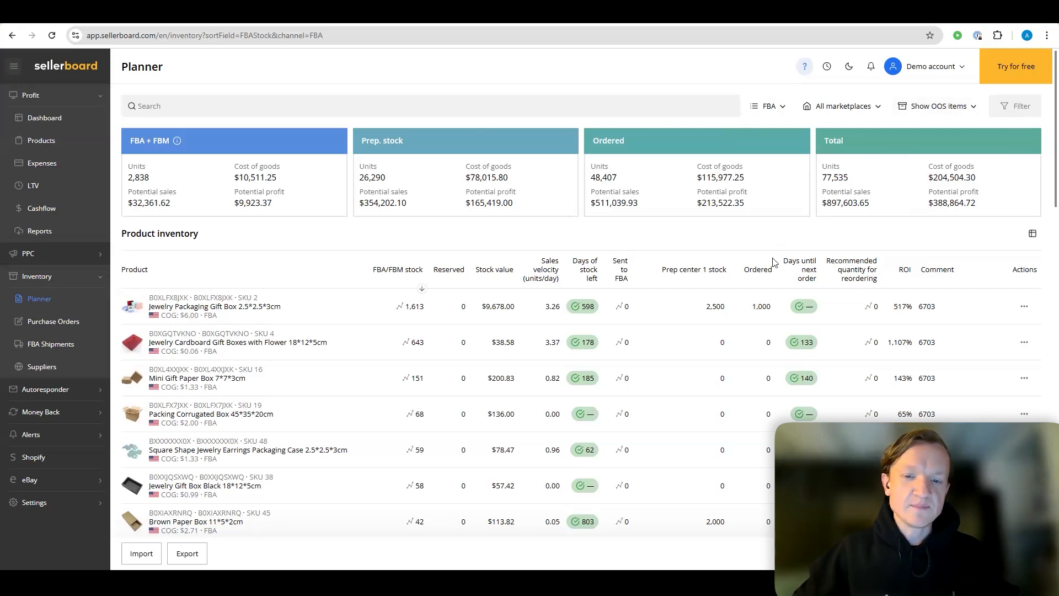
Step: View the stock history chart of Jewelry Packaging Gift Box 2.5*2.5*3cm and close it
{"action": "scroll", "coordinate": [774, 254], "scroll_direction": "down", "scroll_amount": 1}
{"action": "scroll", "coordinate": [774, 254], "scroll_direction": "down", "scroll_amount": 3}
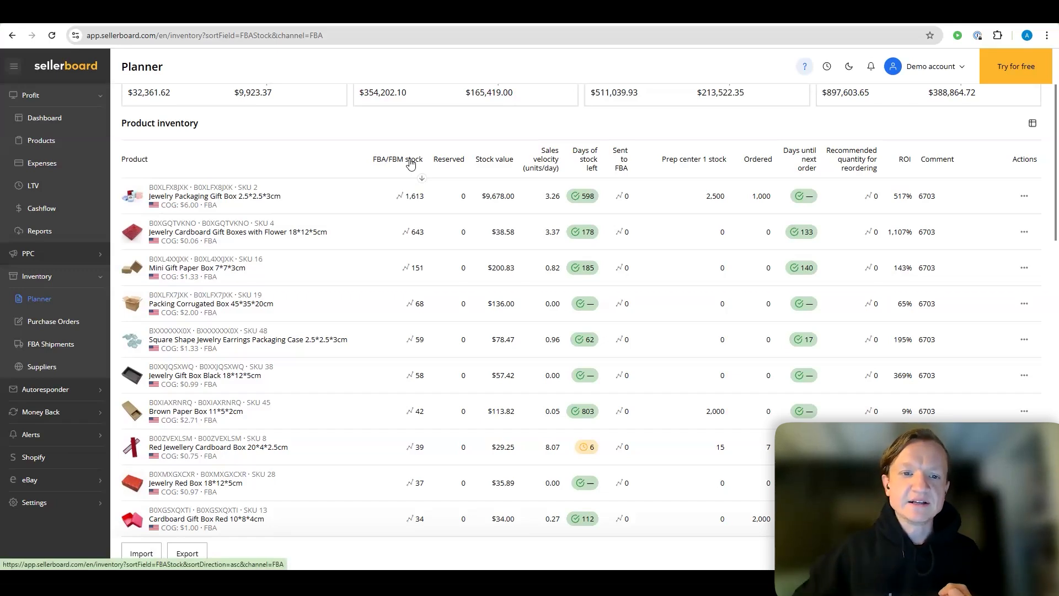
{"action": "left_click", "coordinate": [415, 196]}
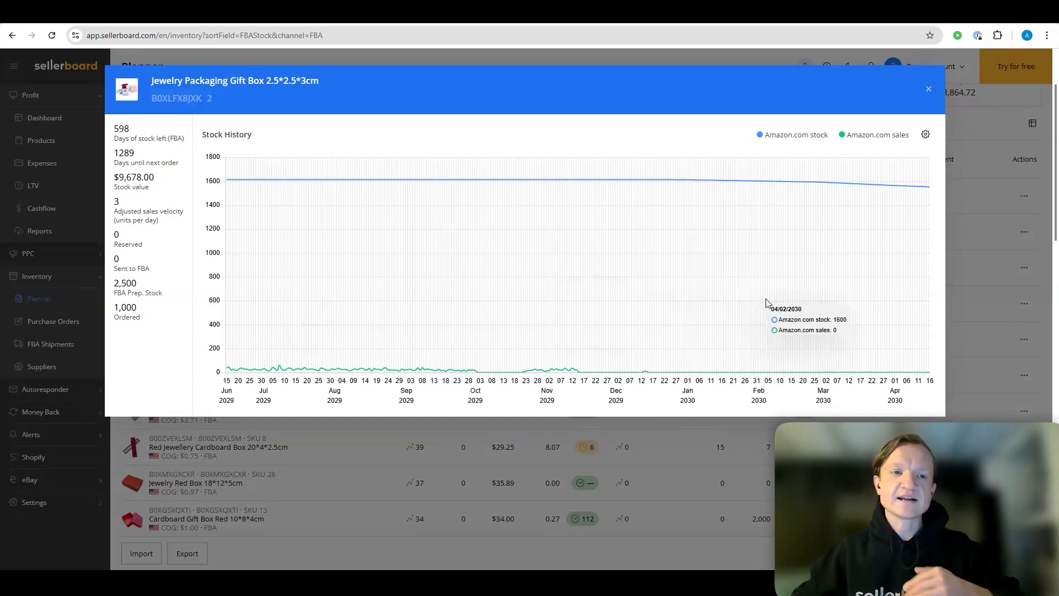
{"action": "left_click", "coordinate": [929, 95]}
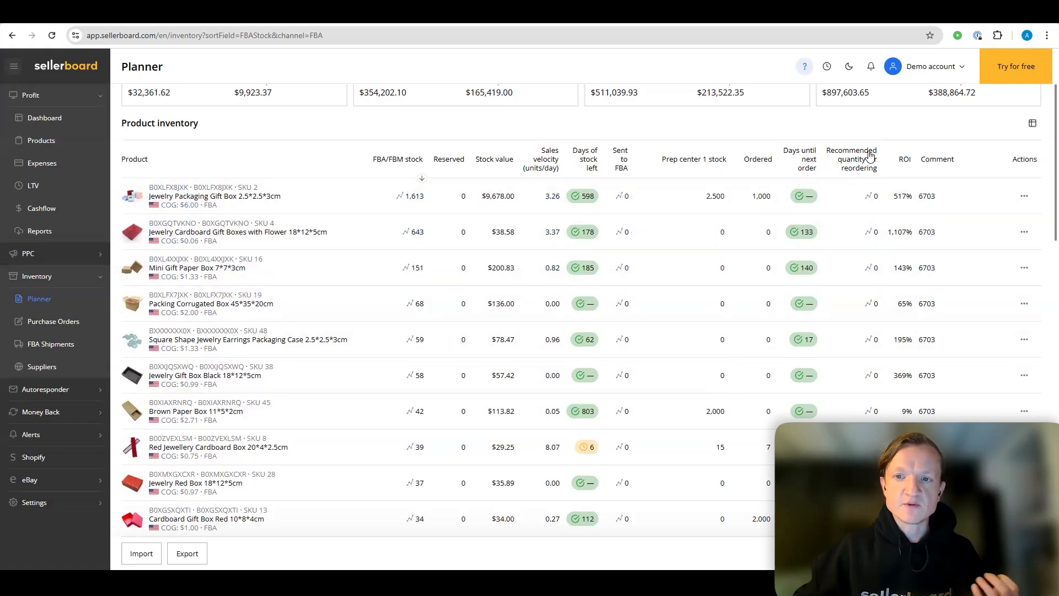
Step: Examine the days until next order and recommended reordering quantities across the product inventory
{"action": "scroll", "coordinate": [865, 249], "scroll_direction": "down", "scroll_amount": 4}
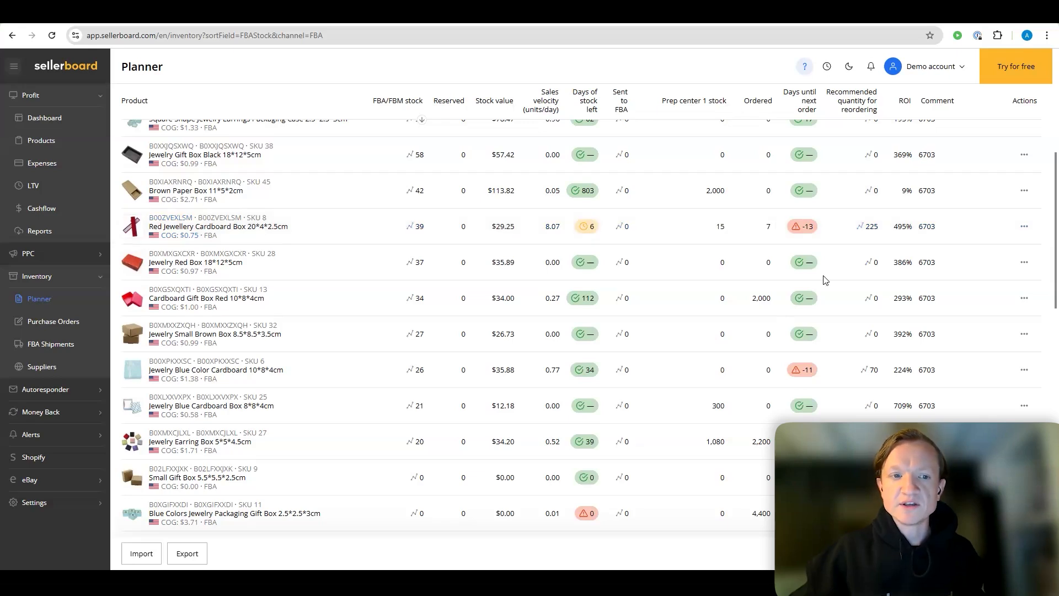
{"action": "scroll", "coordinate": [775, 224], "scroll_direction": "up", "scroll_amount": 3}
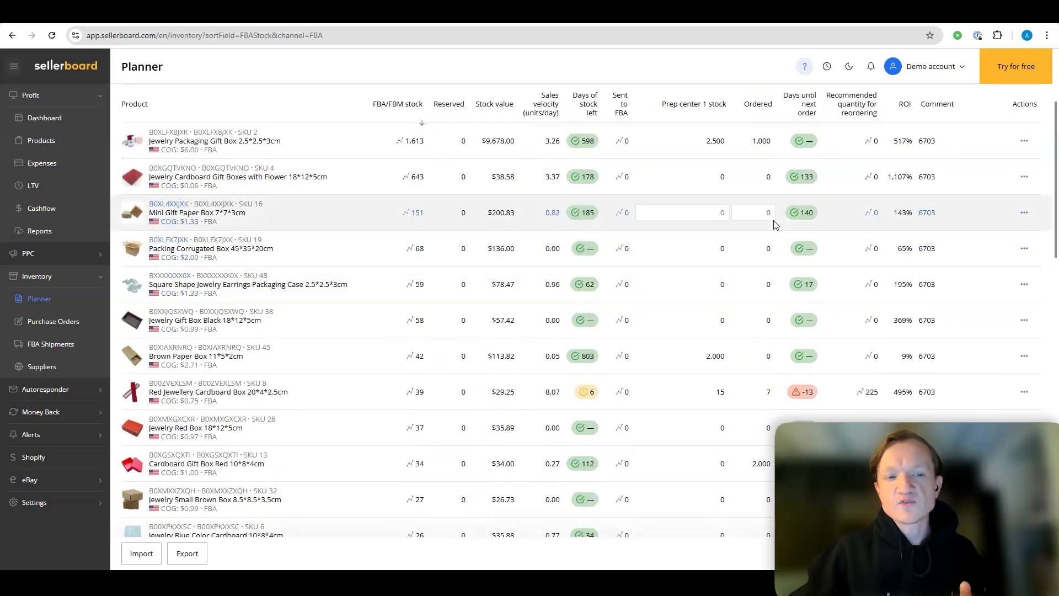
{"action": "scroll", "coordinate": [771, 274], "scroll_direction": "up", "scroll_amount": 3}
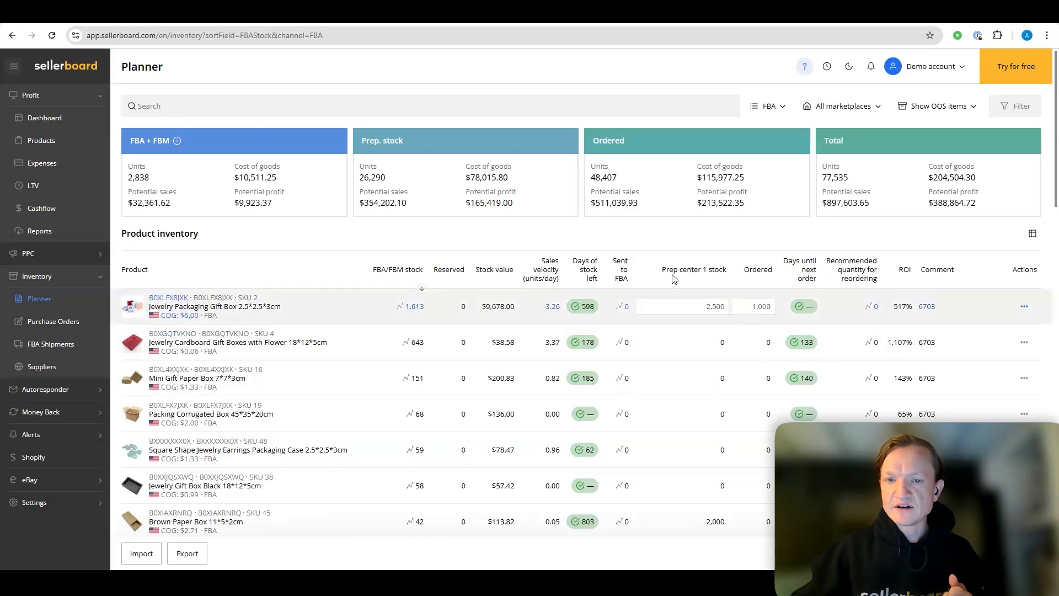
Step: Add the Prep center 2 stock column to the product inventory table
{"action": "mouse_move", "coordinate": [728, 270]}
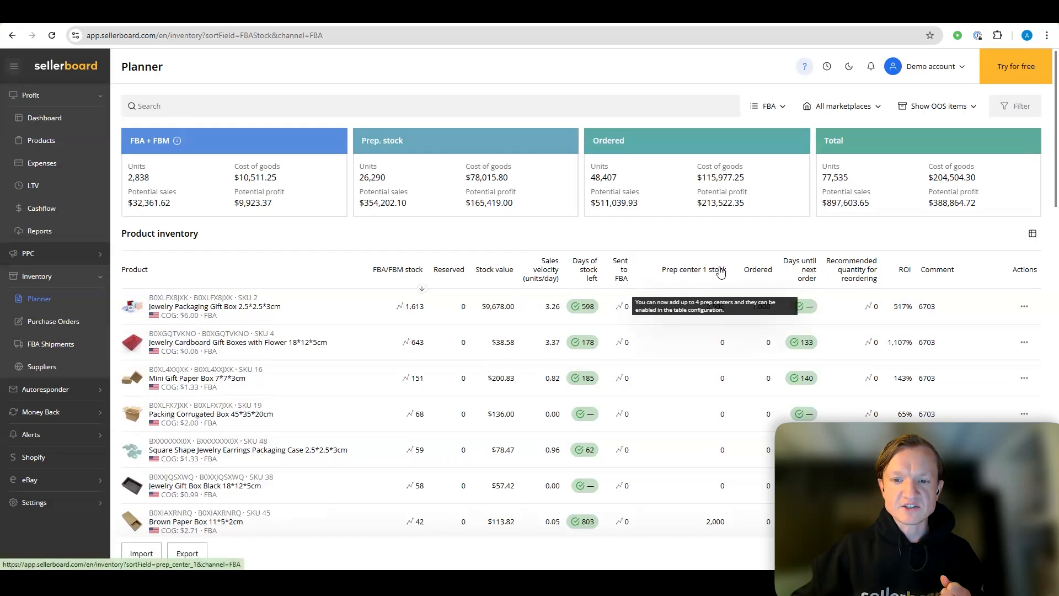
{"action": "scroll", "coordinate": [716, 264], "scroll_direction": "down", "scroll_amount": 3}
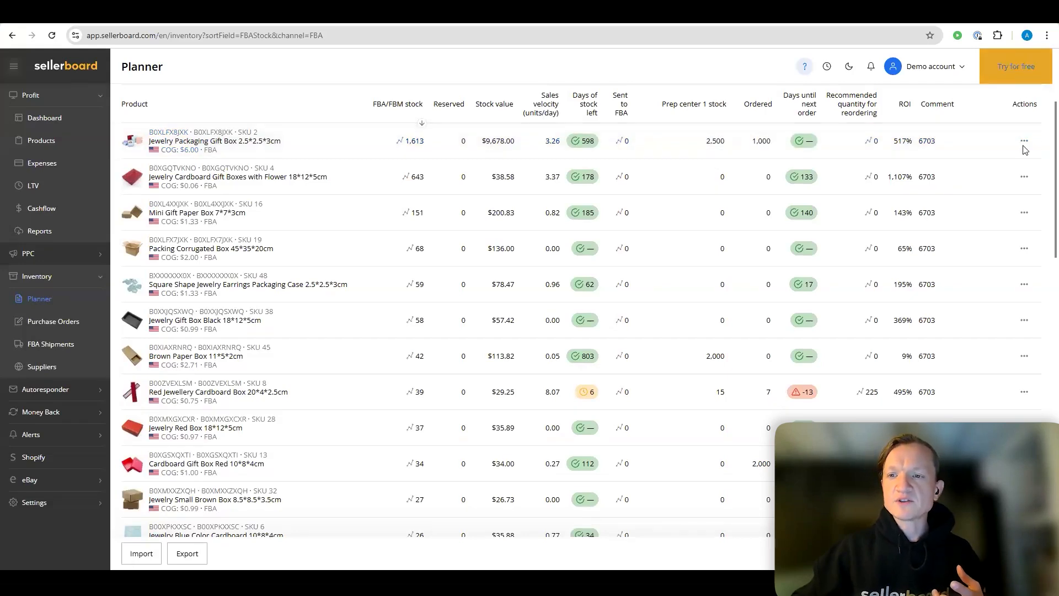
{"action": "scroll", "coordinate": [1029, 165], "scroll_direction": "up", "scroll_amount": 2}
{"action": "left_click", "coordinate": [1033, 179]}
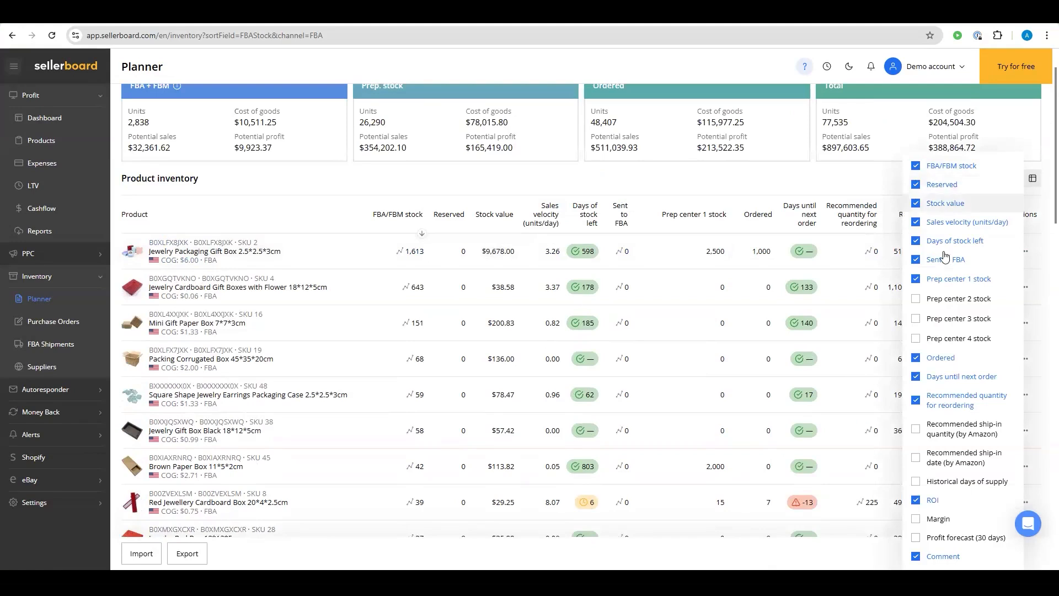
{"action": "left_click", "coordinate": [942, 303]}
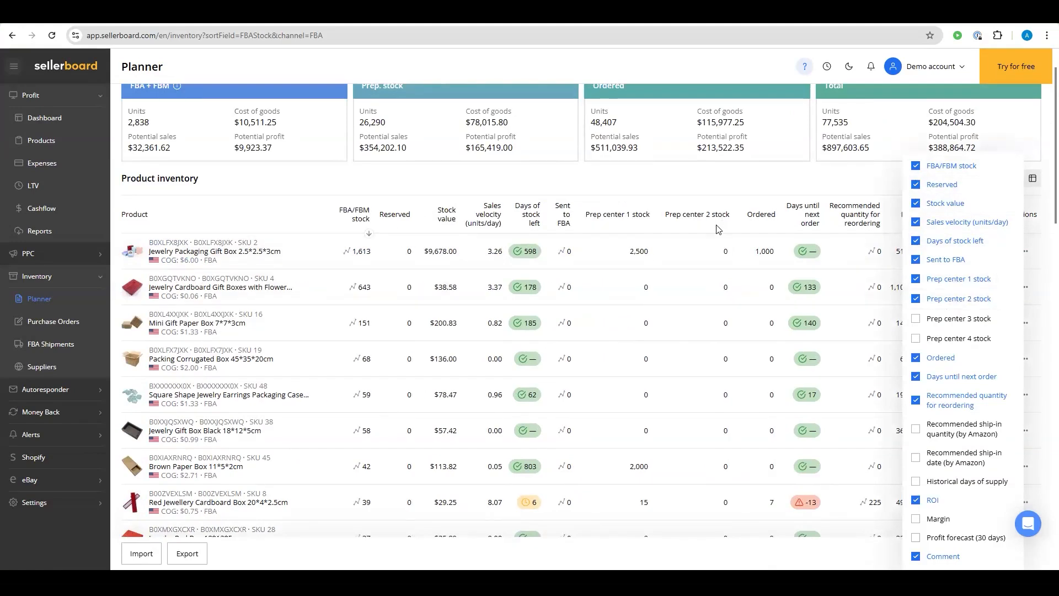
{"action": "mouse_move", "coordinate": [1012, 293]}
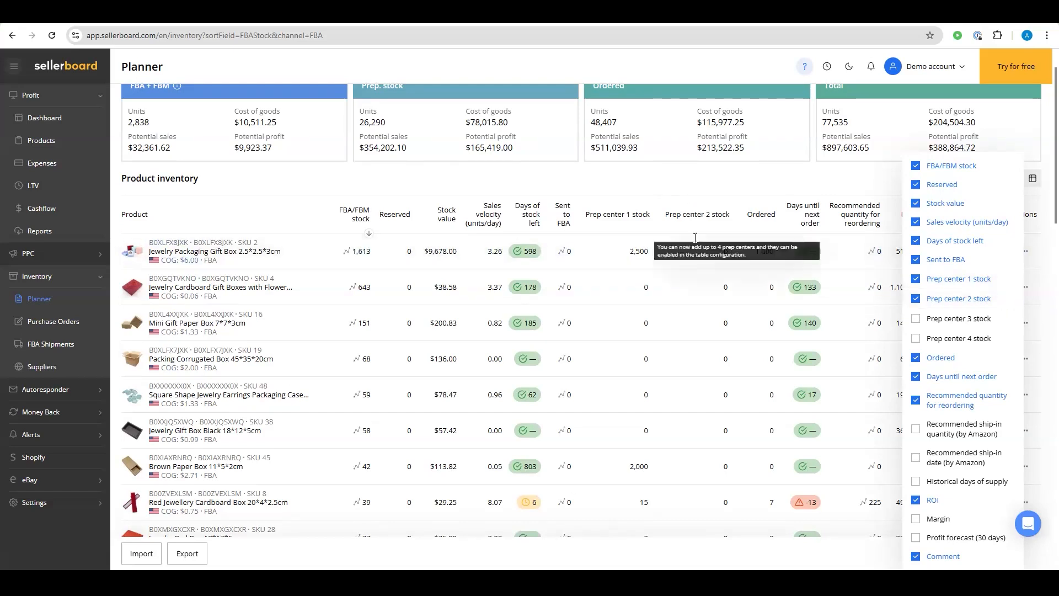
{"action": "left_click", "coordinate": [760, 189]}
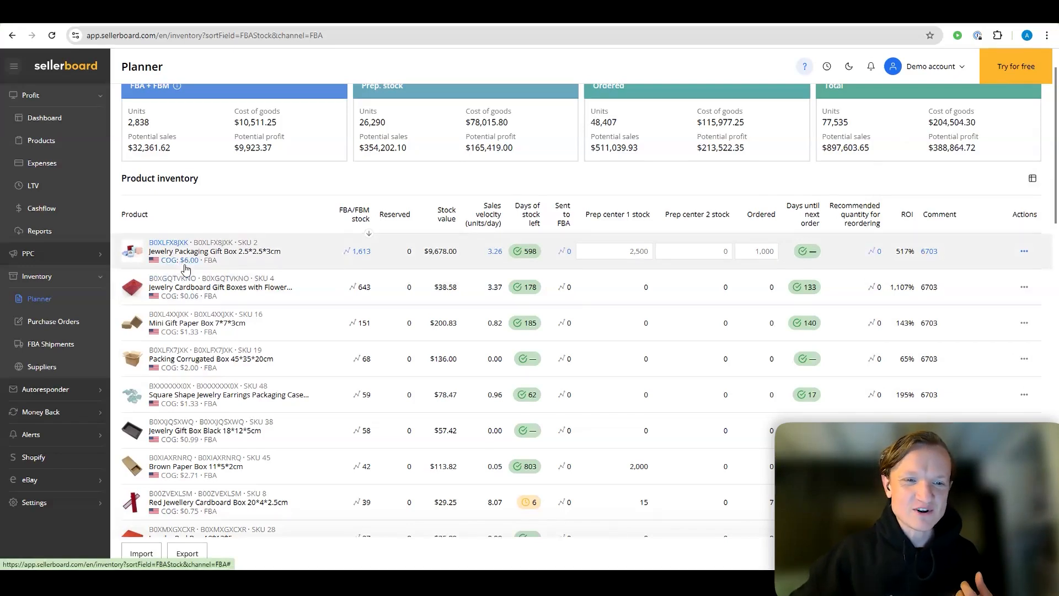
Step: View the cost of goods breakdown of Jewelry Cardboard Gift Boxes with Flower 18*12*5cm and close it unchanged
{"action": "left_click", "coordinate": [181, 262]}
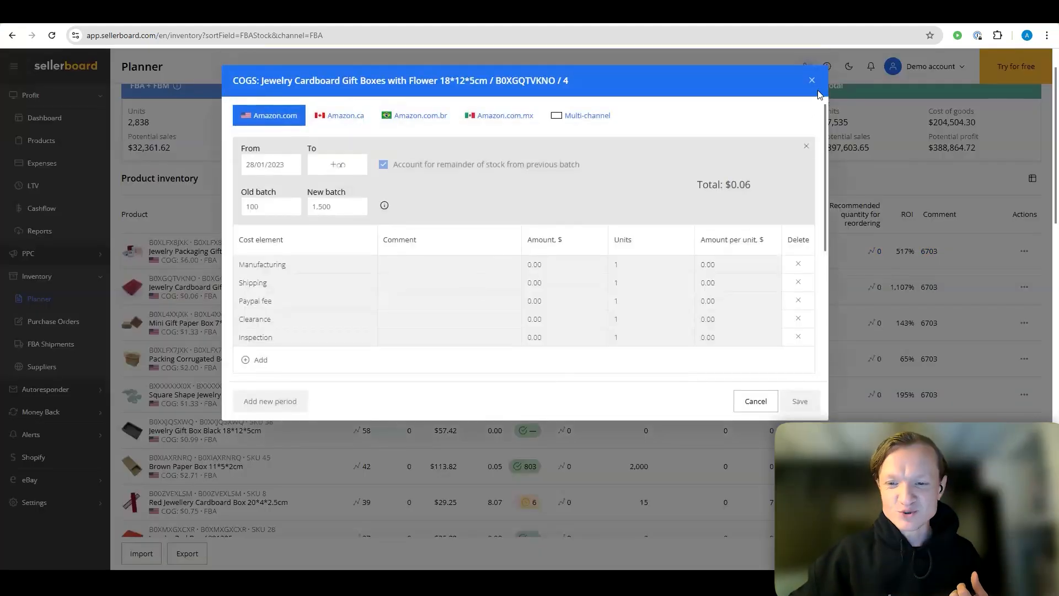
{"action": "left_click", "coordinate": [813, 81]}
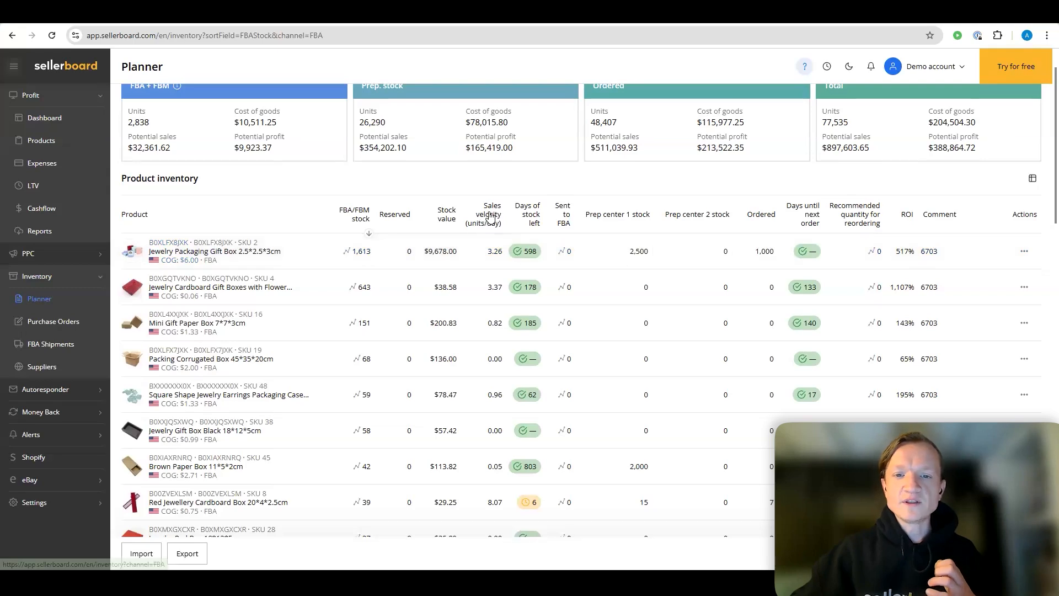
Step: Open the product settings of Jewelry Packaging Gift Box 2.5*2.5*3cm and review its manufacturing and logistics lead times
{"action": "left_click", "coordinate": [495, 252]}
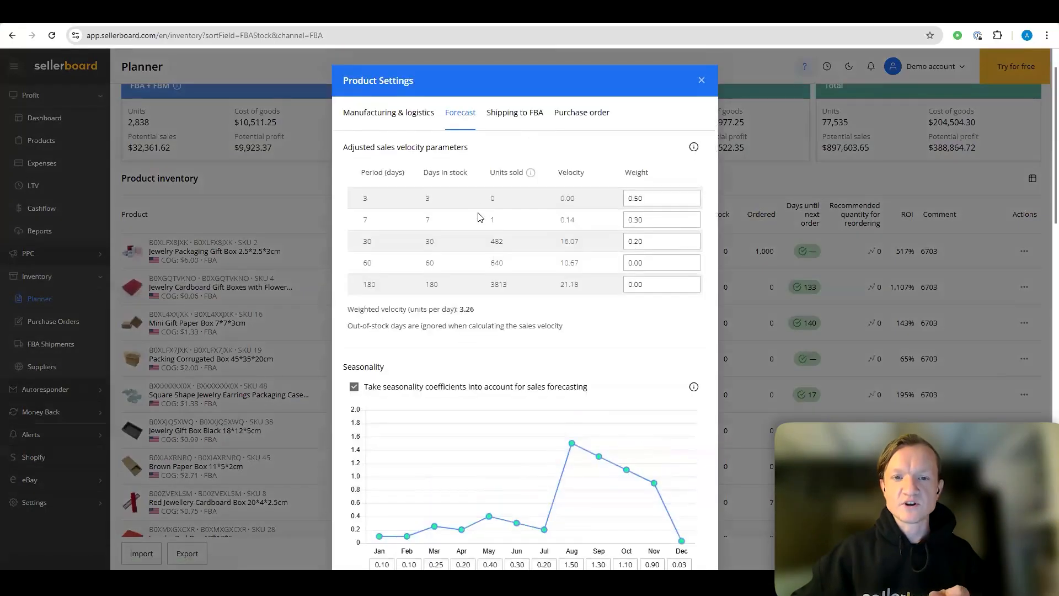
{"action": "left_click", "coordinate": [374, 124]}
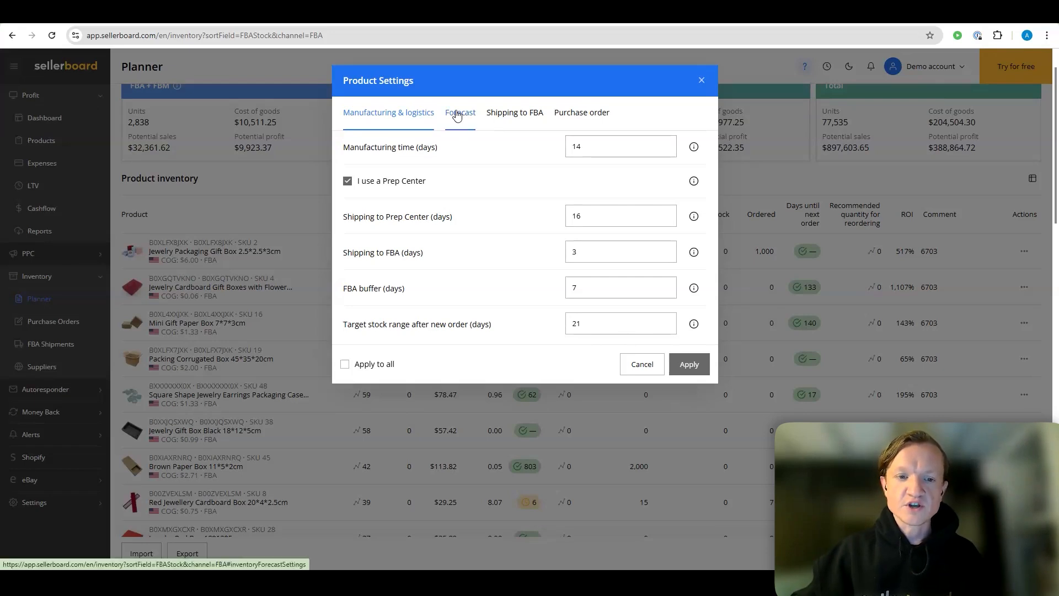
Step: Review the product's forecast settings, including the sales velocity weights, monthly seasonality coefficients and projected monthly growth rate
{"action": "left_click", "coordinate": [466, 121]}
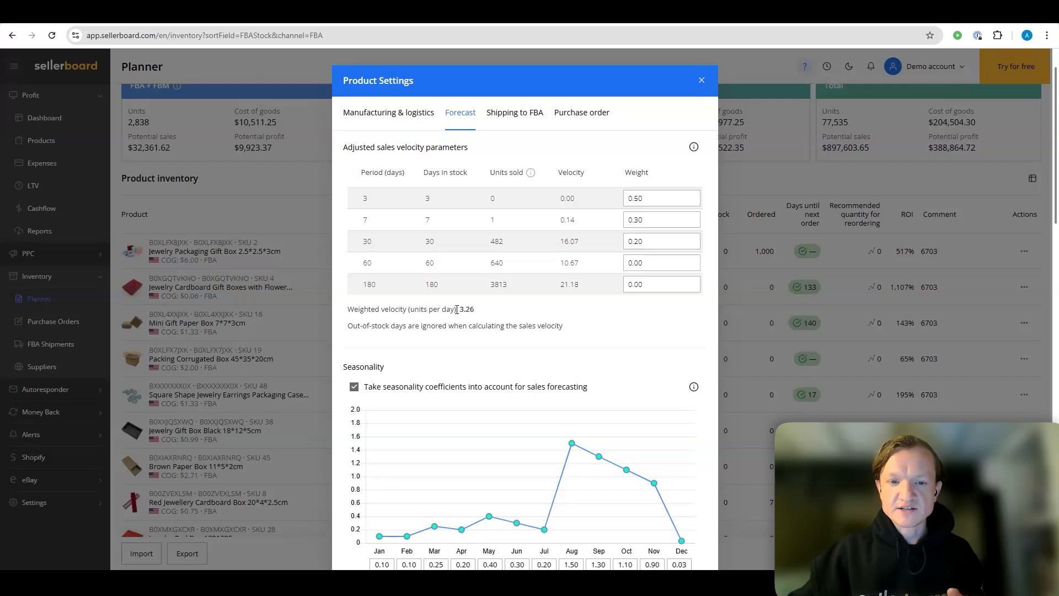
{"action": "scroll", "coordinate": [491, 301], "scroll_direction": "down", "scroll_amount": 2}
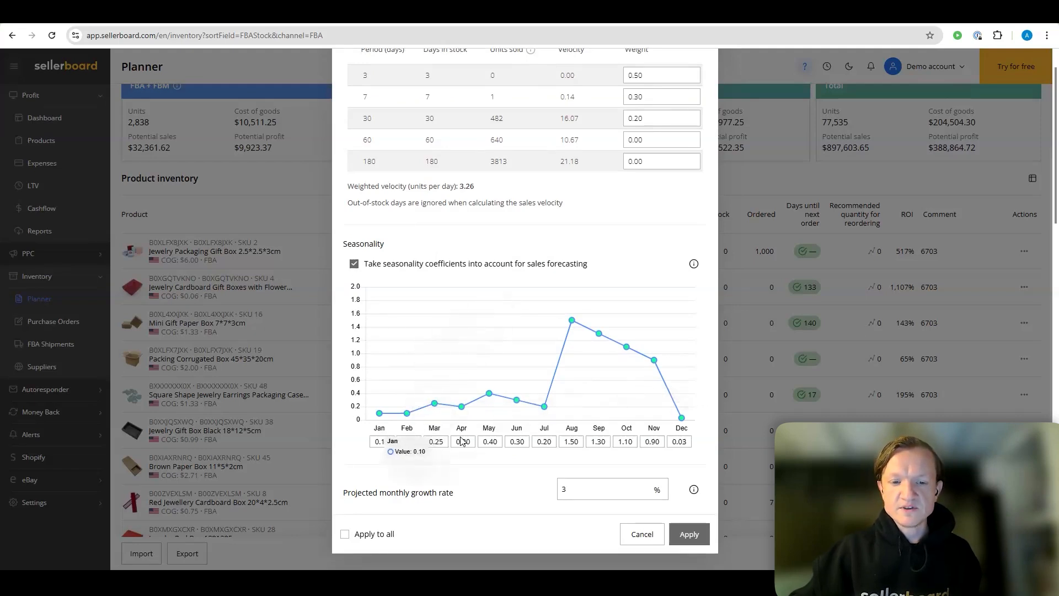
{"action": "mouse_move", "coordinate": [682, 420]}
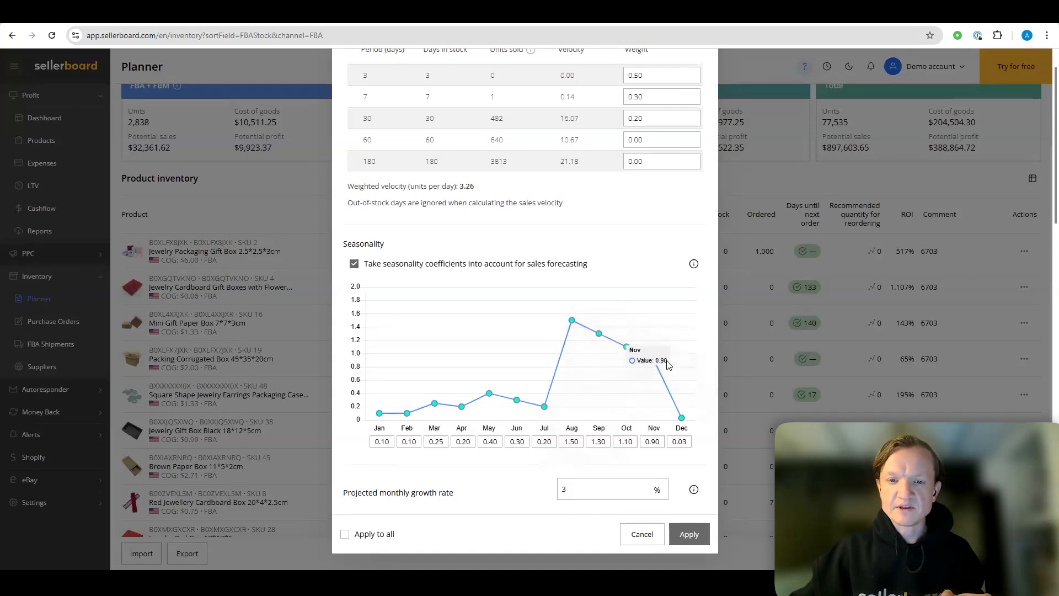
{"action": "scroll", "coordinate": [657, 343], "scroll_direction": "down", "scroll_amount": 1}
{"action": "scroll", "coordinate": [656, 343], "scroll_direction": "down", "scroll_amount": 2}
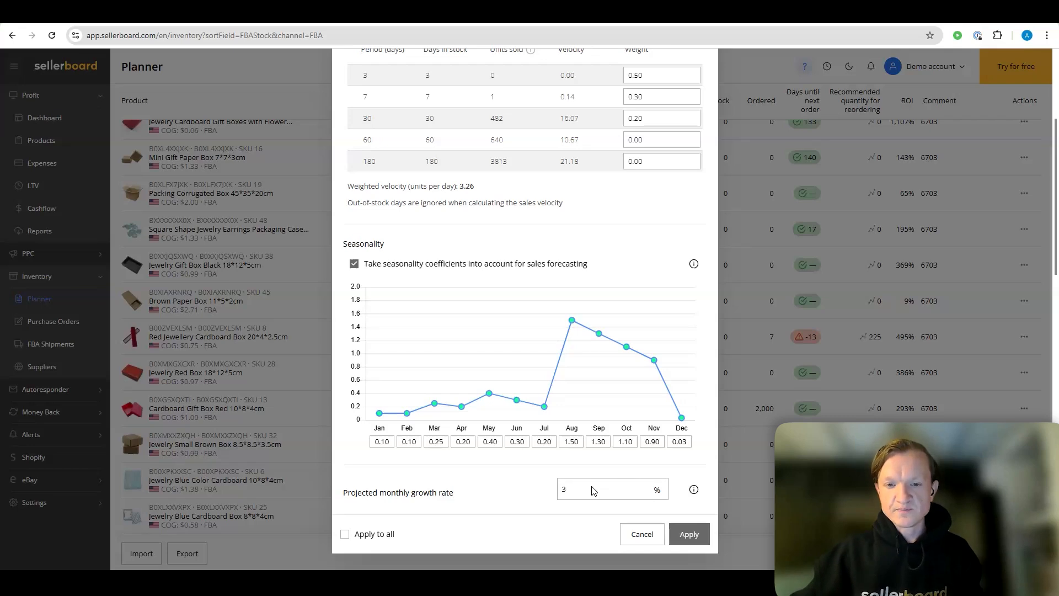
{"action": "scroll", "coordinate": [593, 490], "scroll_direction": "up", "scroll_amount": 3}
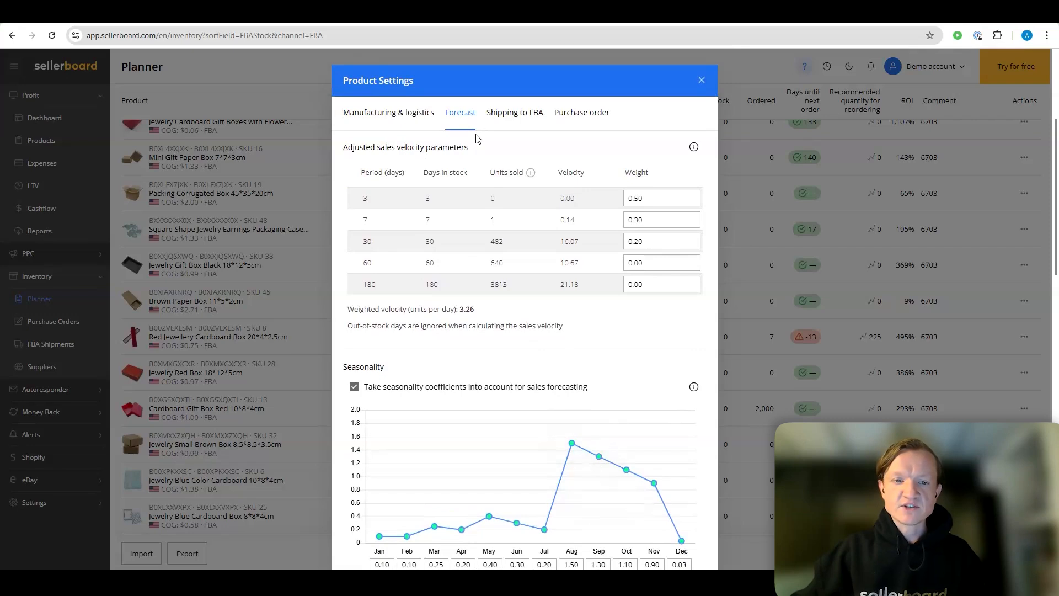
Step: Review the product's Shipping to FBA settings, including the packing template choices and the options for who preps and labels the units
{"action": "left_click", "coordinate": [513, 118]}
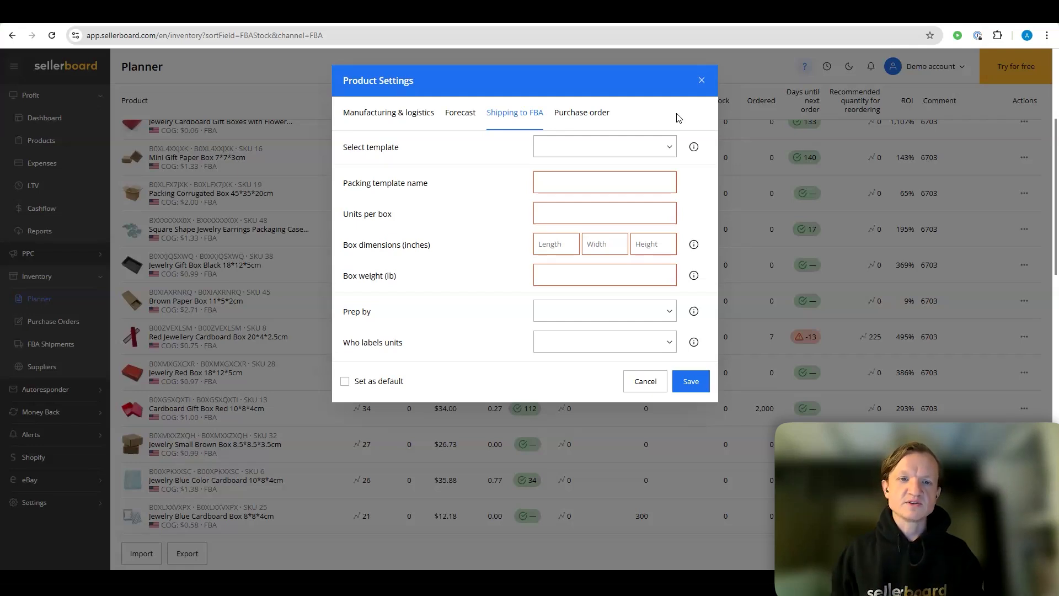
{"action": "left_click", "coordinate": [670, 147]}
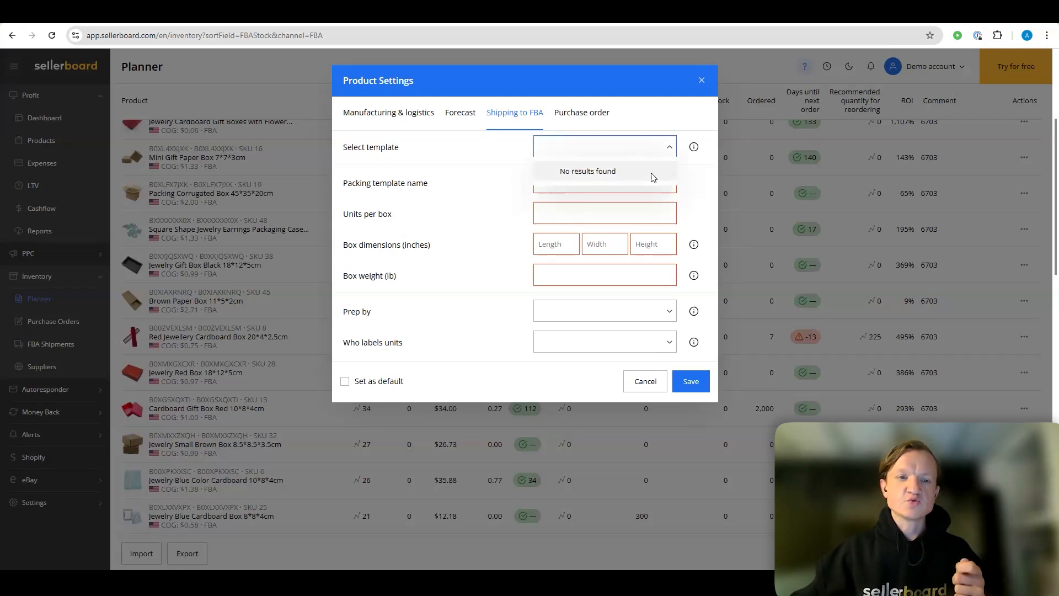
{"action": "left_click", "coordinate": [686, 183]}
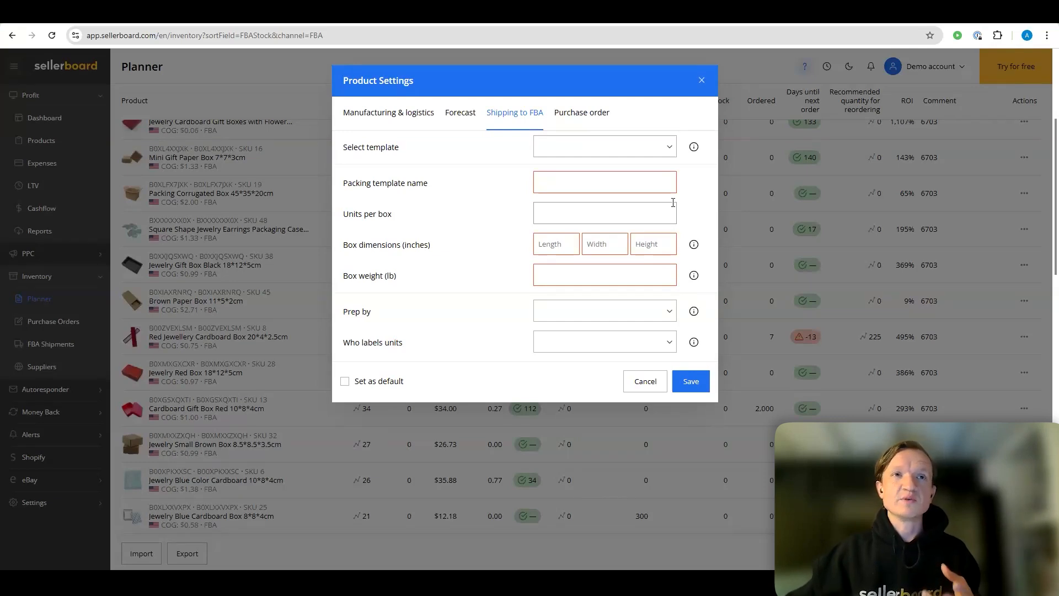
{"action": "left_click", "coordinate": [670, 313]}
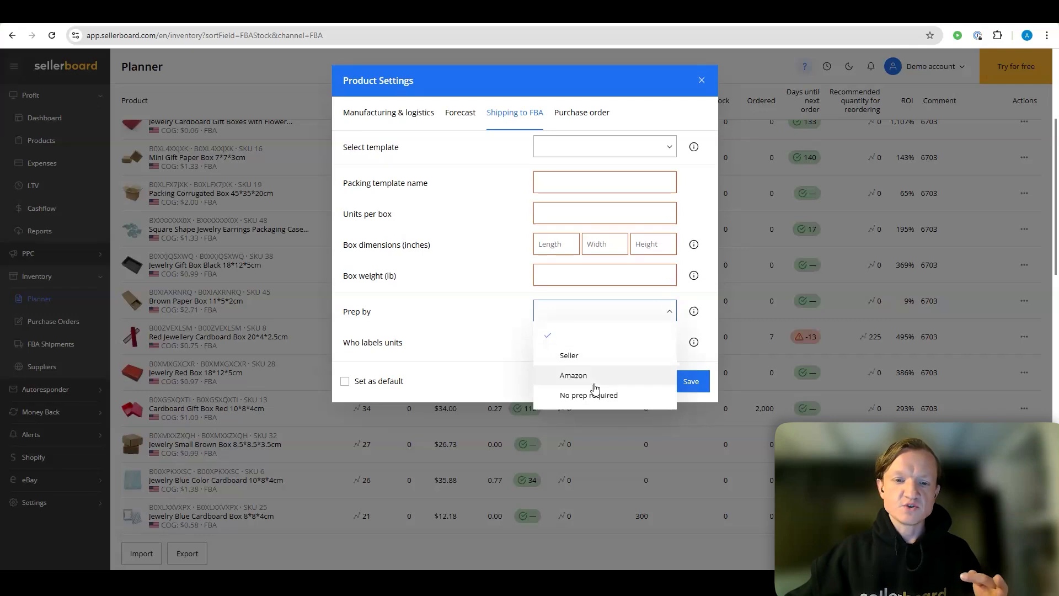
{"action": "left_click", "coordinate": [494, 347]}
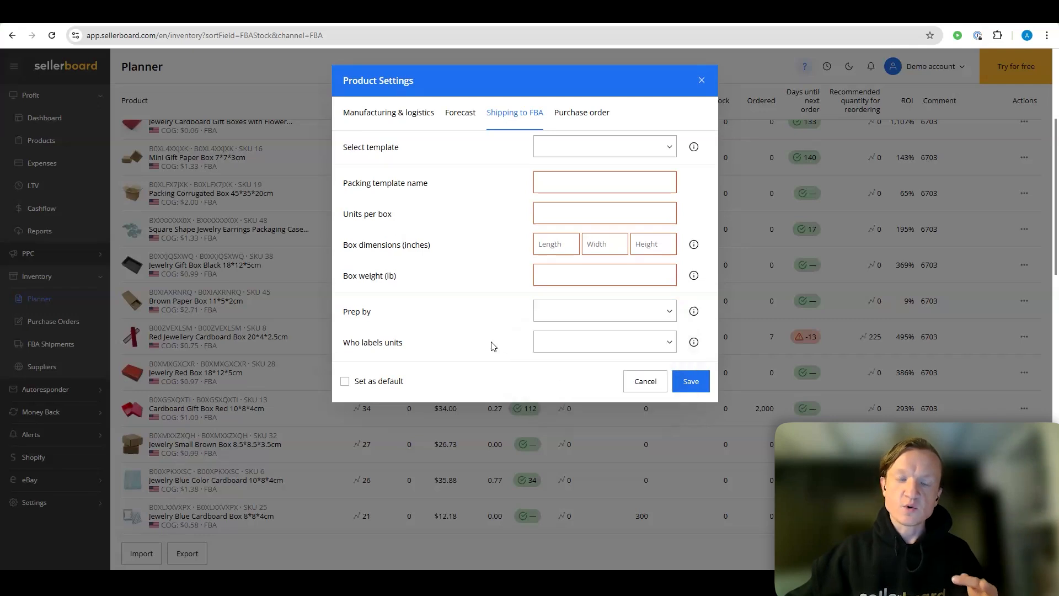
{"action": "left_click", "coordinate": [571, 348]}
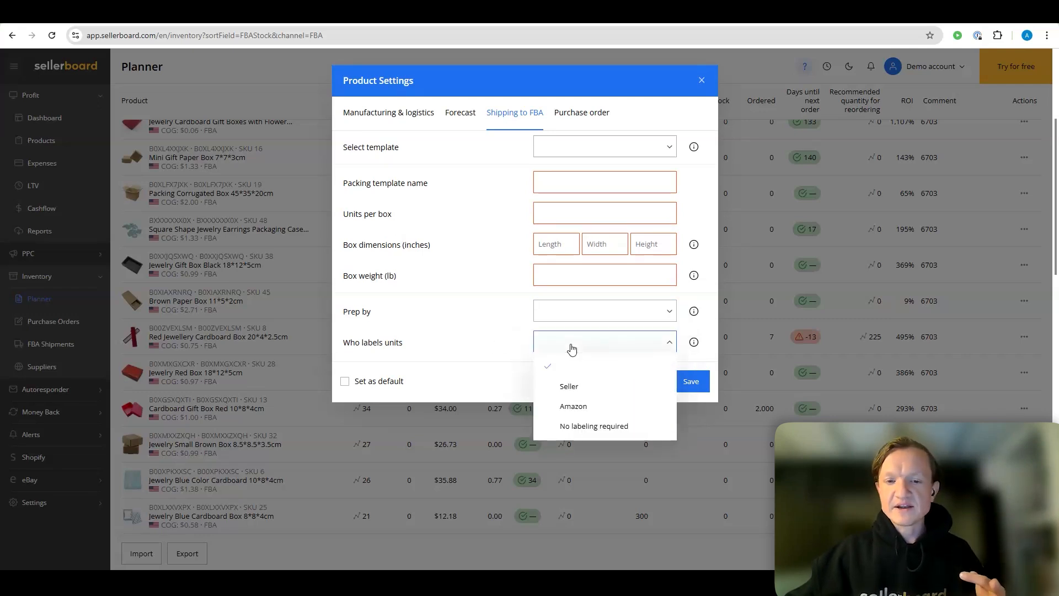
{"action": "left_click", "coordinate": [485, 345]}
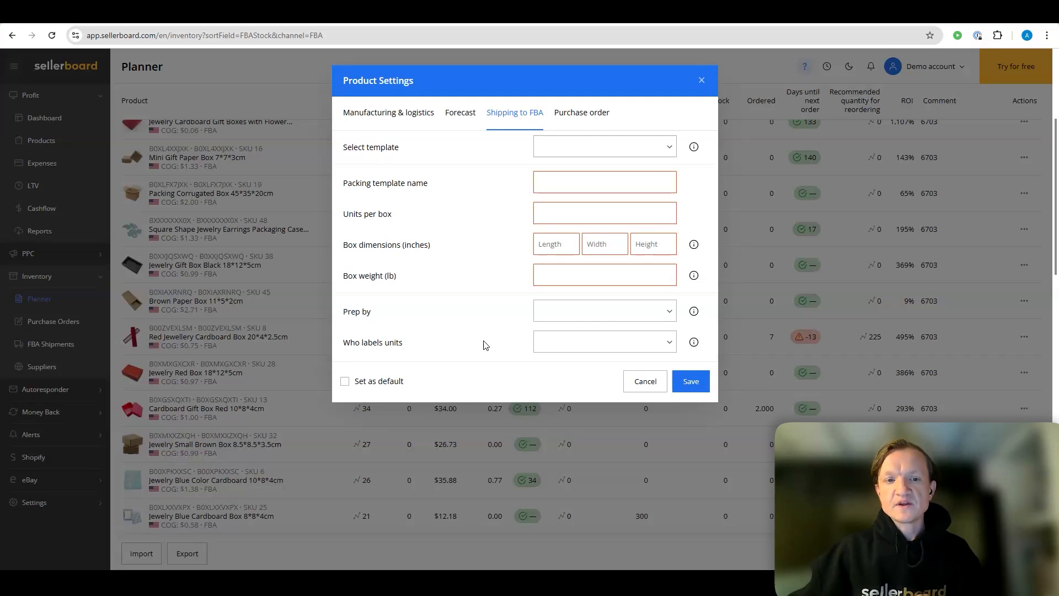
Step: Review the product's purchase order supplier details, revisit its FBA shipping and forecast settings, and close the product settings unchanged
{"action": "left_click", "coordinate": [600, 112]}
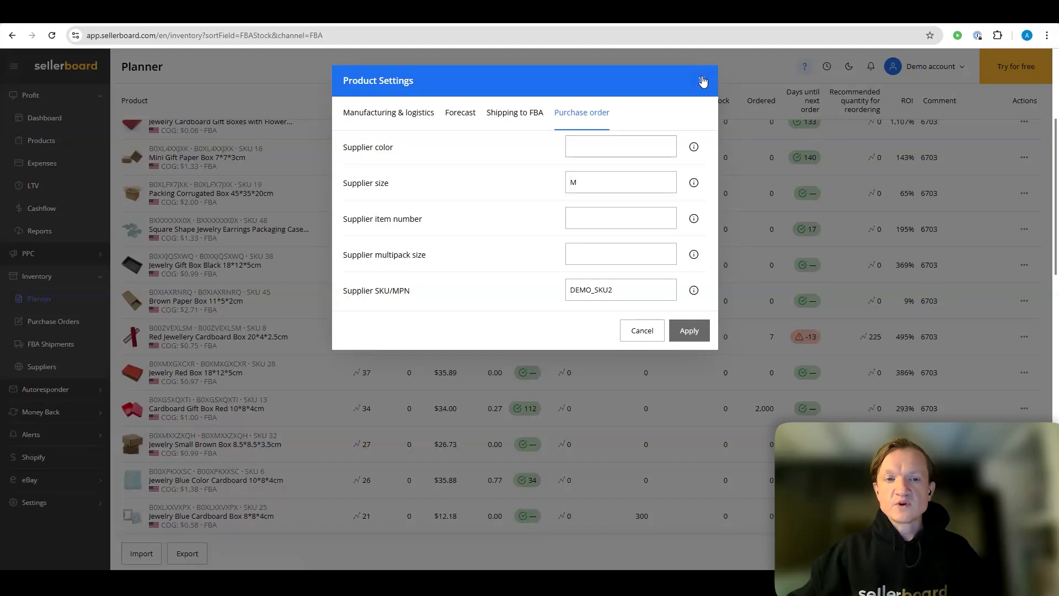
{"action": "left_click", "coordinate": [514, 113]}
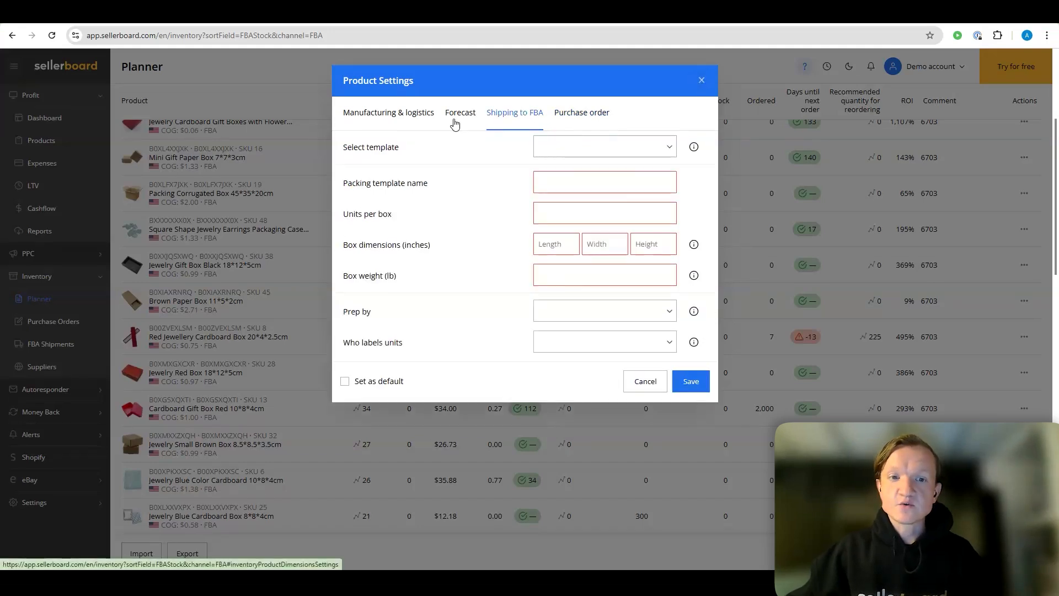
{"action": "left_click", "coordinate": [455, 116]}
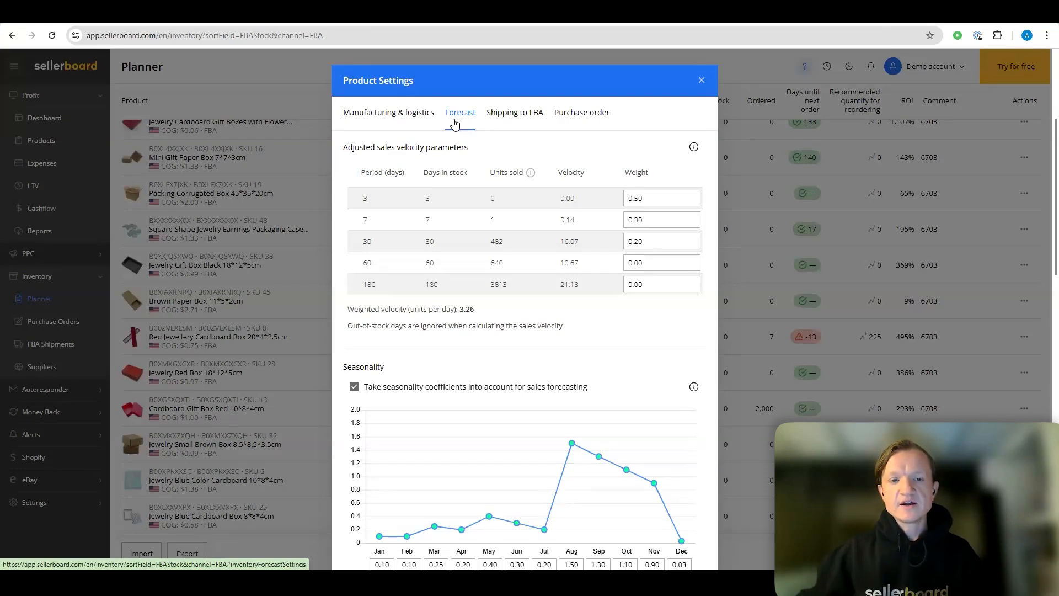
{"action": "left_click", "coordinate": [702, 81]}
{"action": "scroll", "coordinate": [363, 366], "scroll_direction": "up", "scroll_amount": 5}
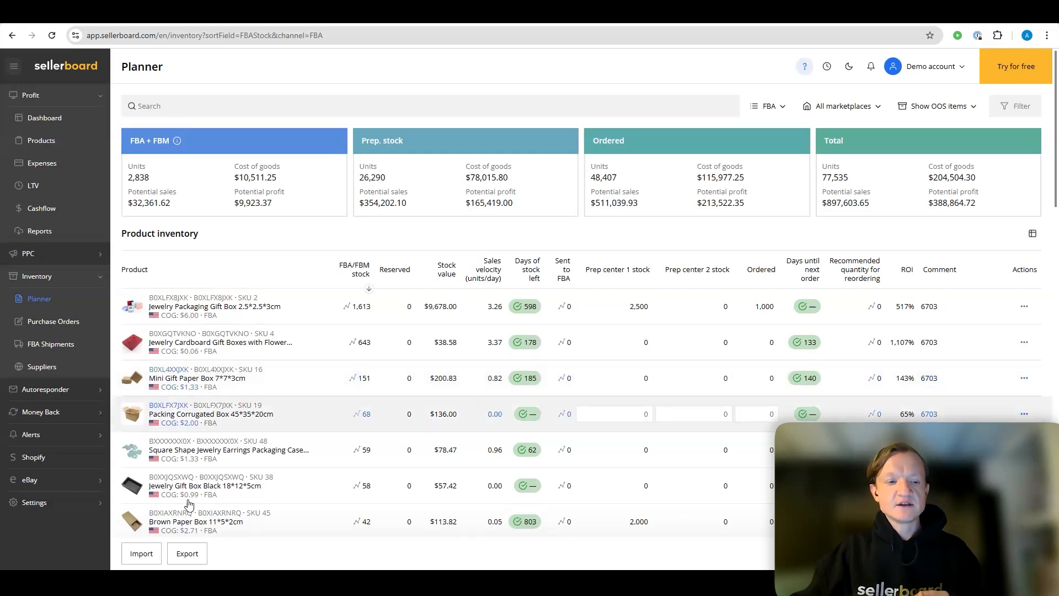
Step: View the By product import options for template download, file upload and Google Sheets, and close them without importing anything
{"action": "left_click", "coordinate": [141, 553]}
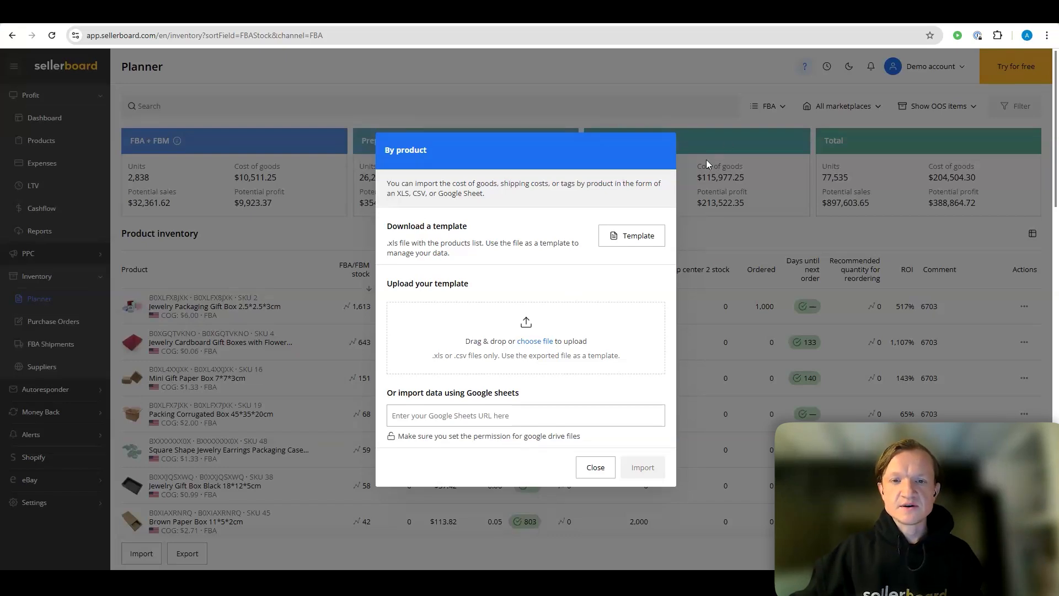
{"action": "left_click", "coordinate": [727, 232]}
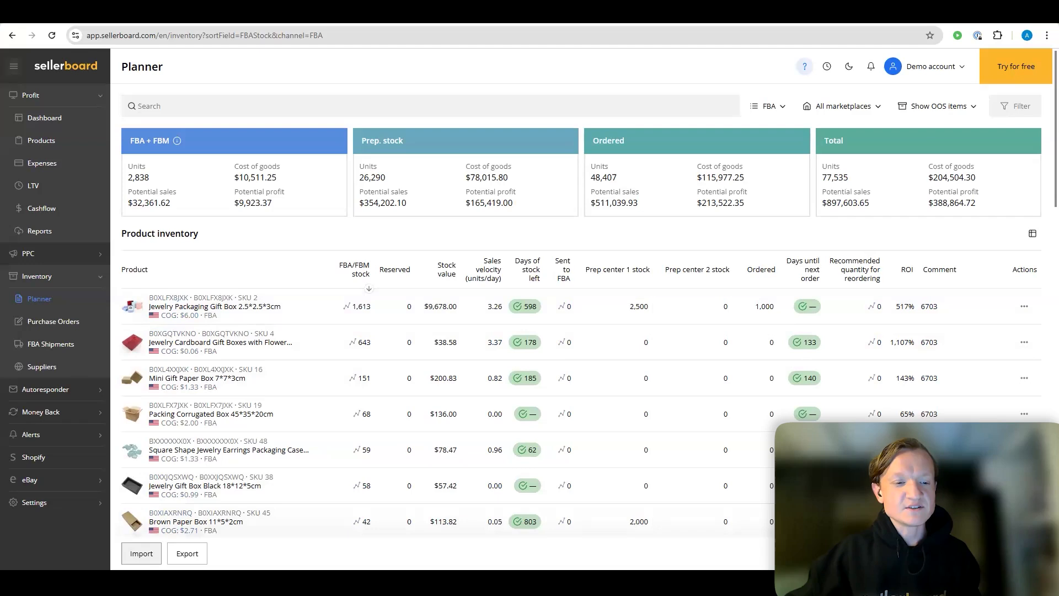
{"action": "left_click", "coordinate": [147, 559]}
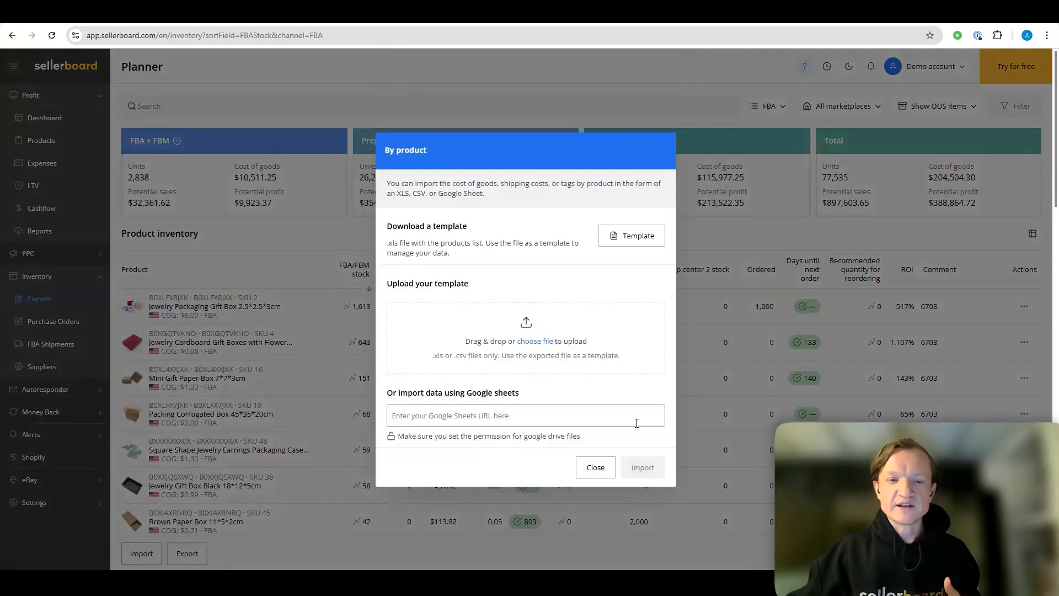
{"action": "left_click", "coordinate": [725, 238]}
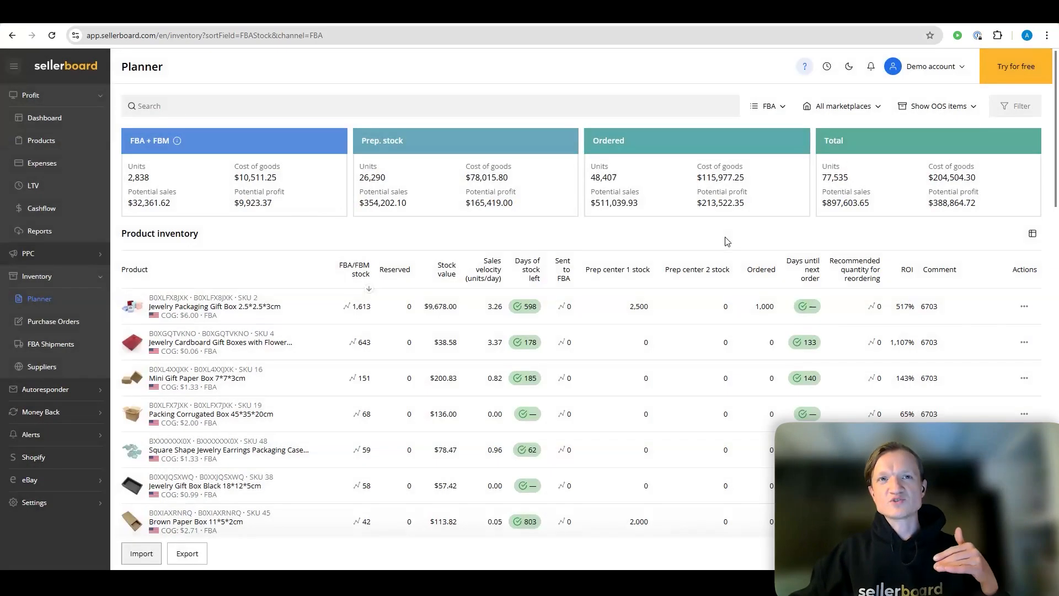